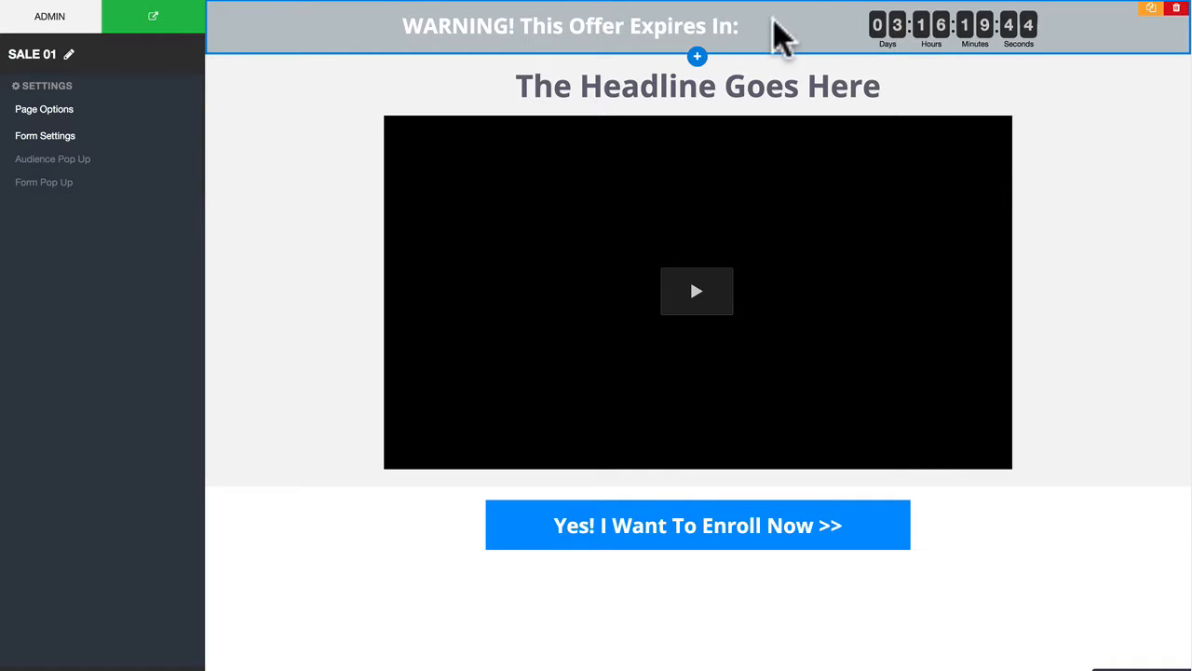
Step: Add a countdown timer block below the headline and delete it again
left_click(711, 47)
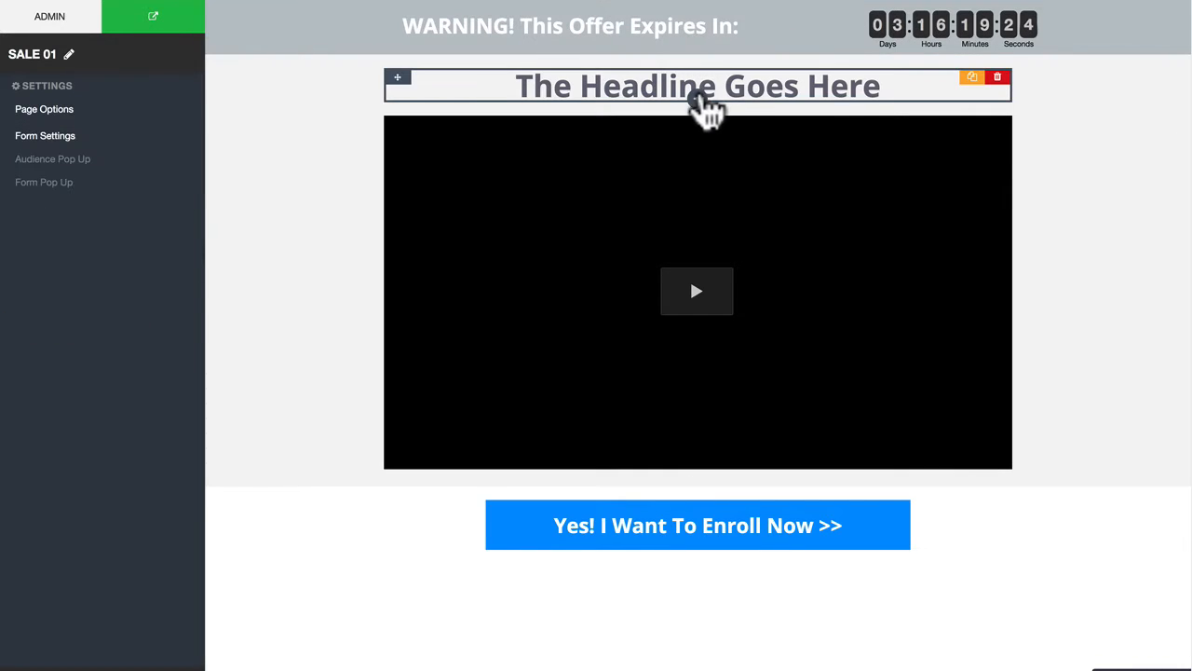
left_click(699, 90)
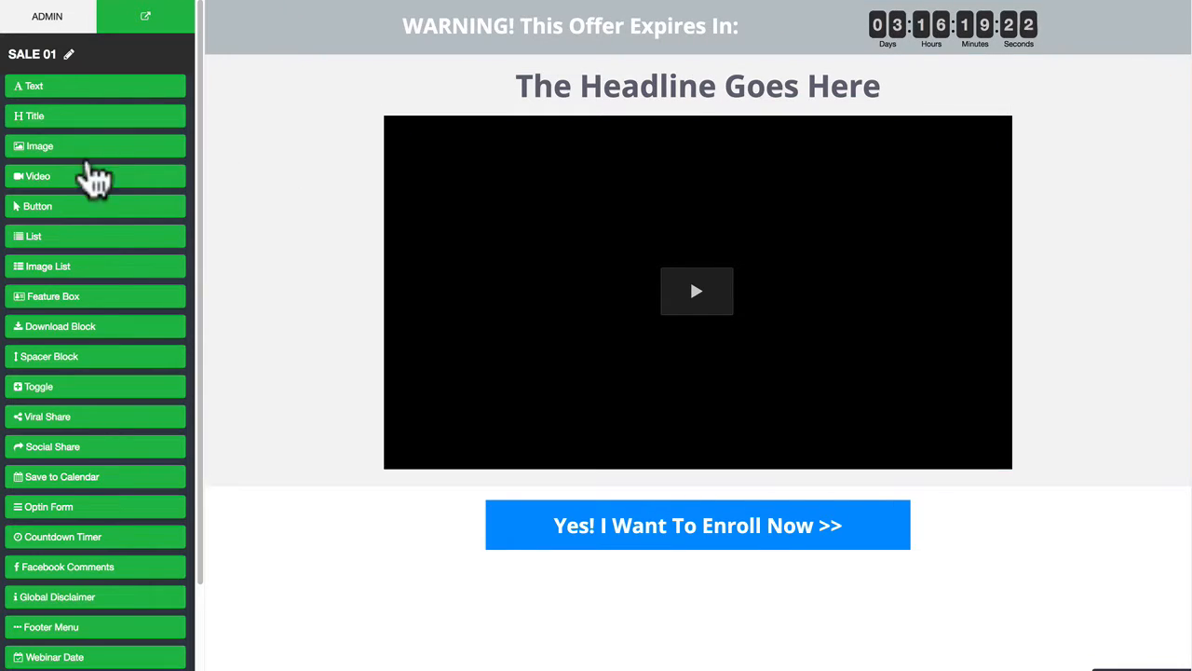
scroll(102, 401, "down", 2)
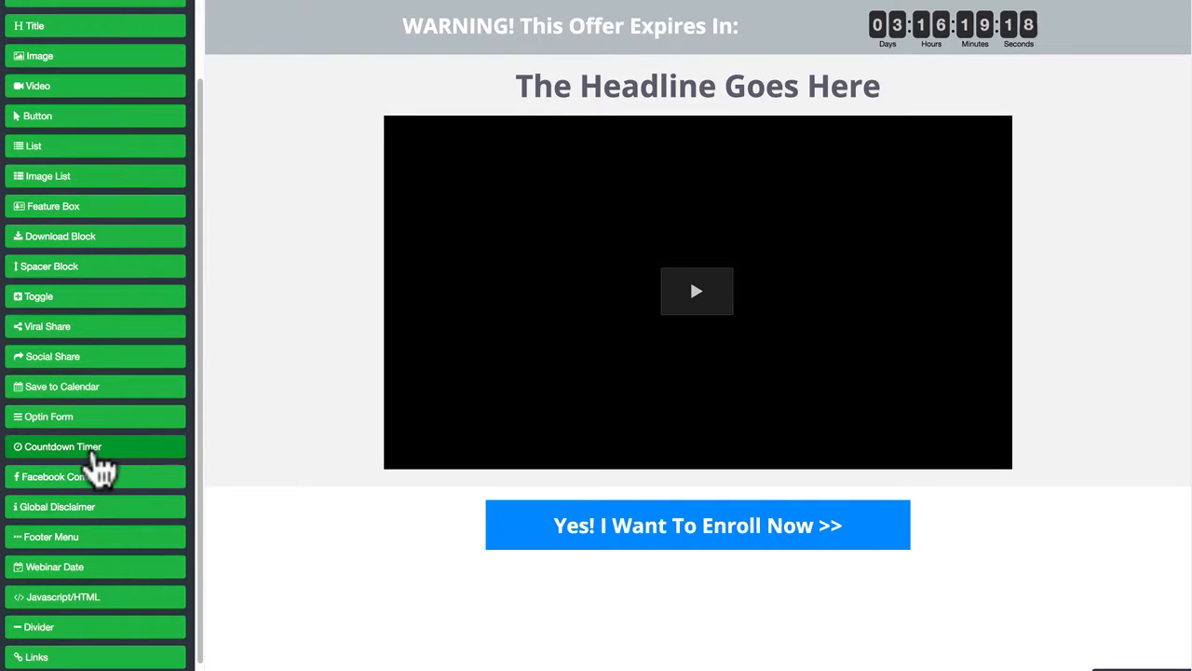
left_click(96, 451)
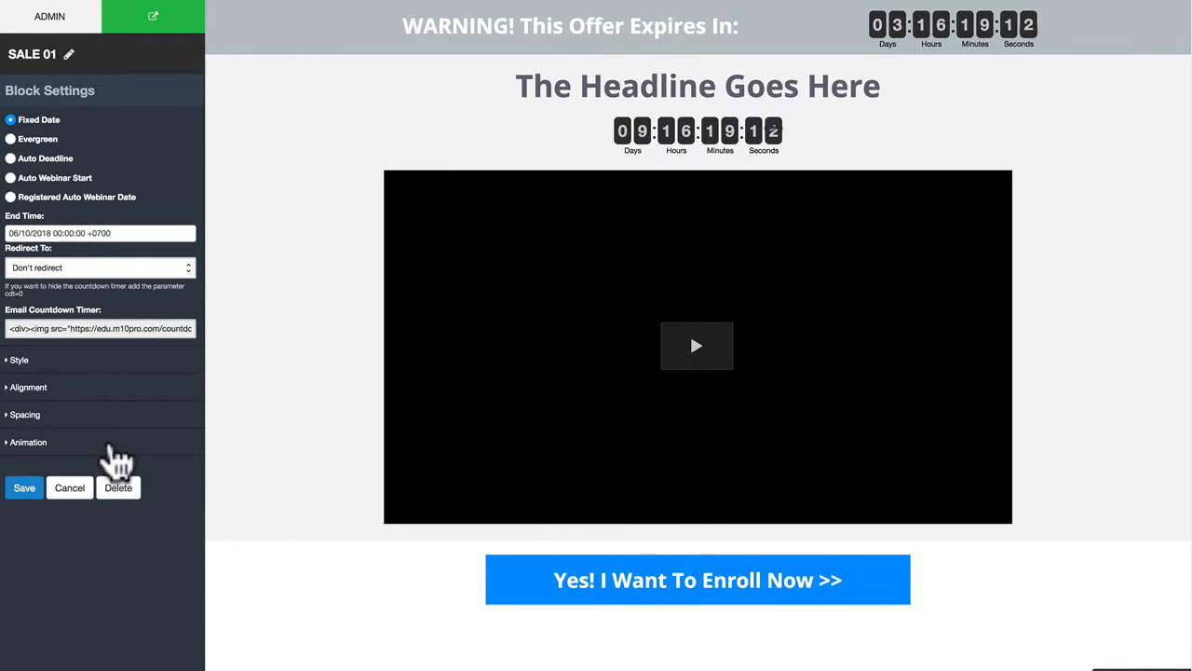
left_click(119, 488)
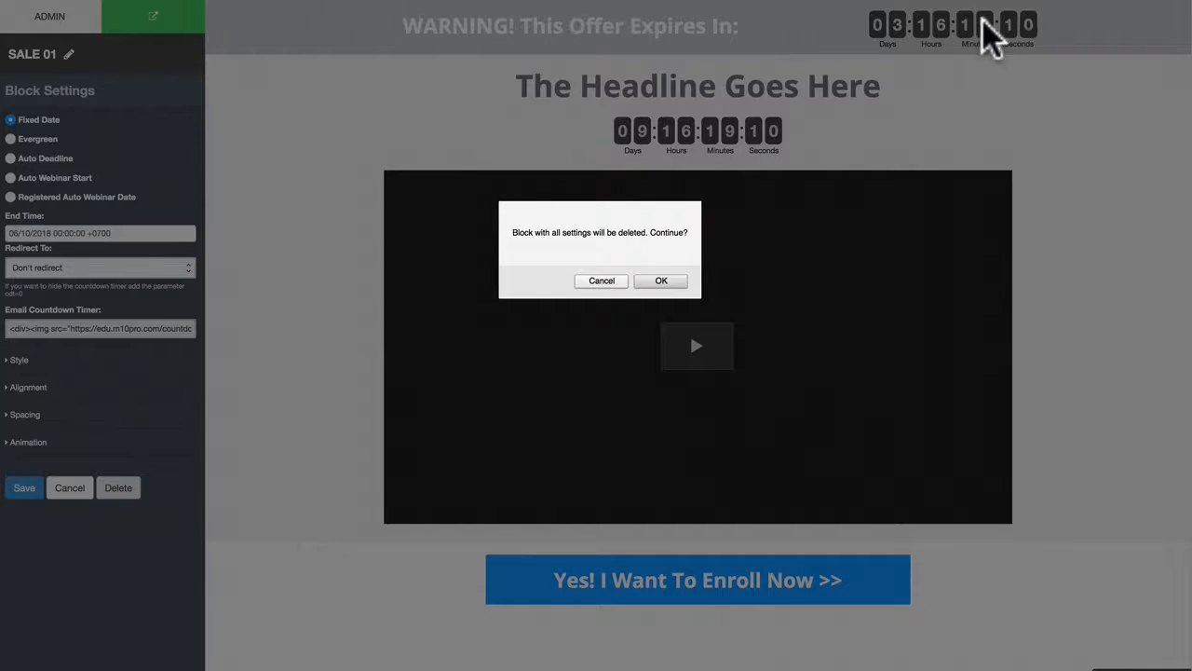
key("Return")
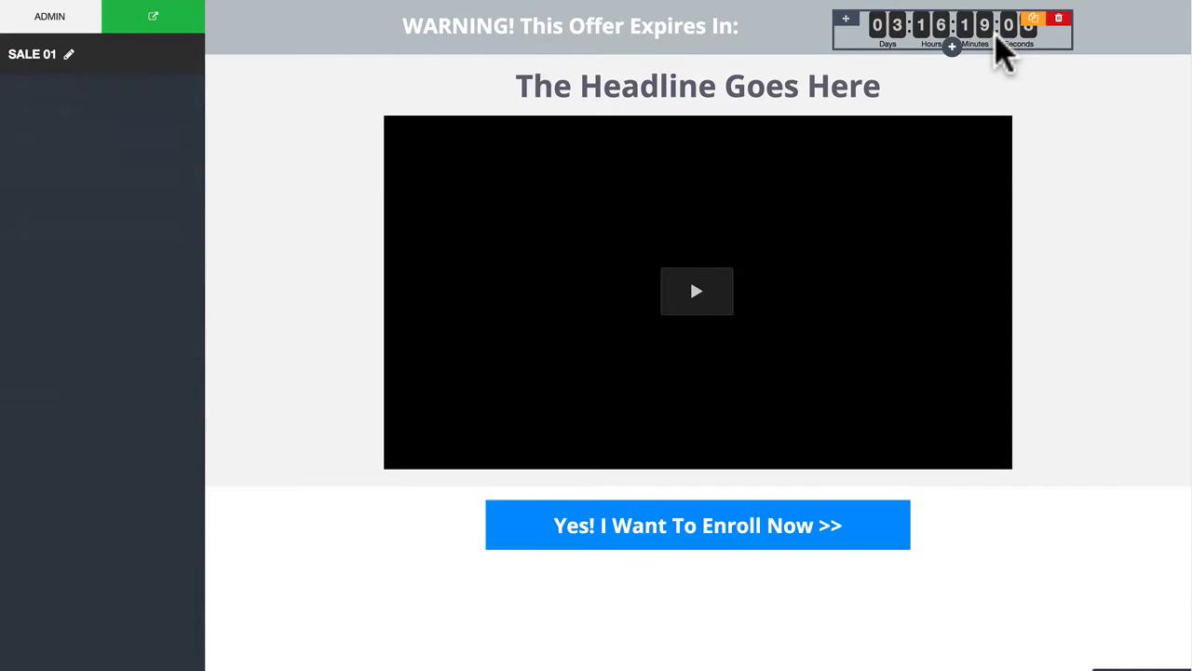
Step: Open the settings of the countdown timer in the warning banner and examine its email timer code and fixed end time
left_click(976, 32)
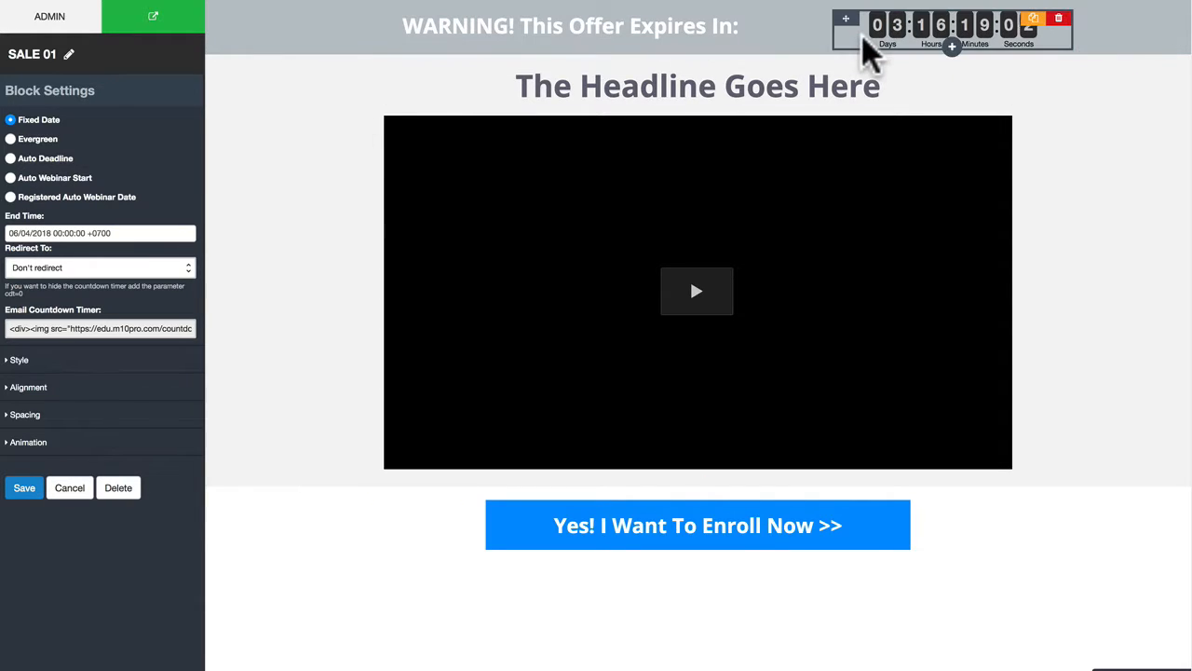
left_click(84, 328)
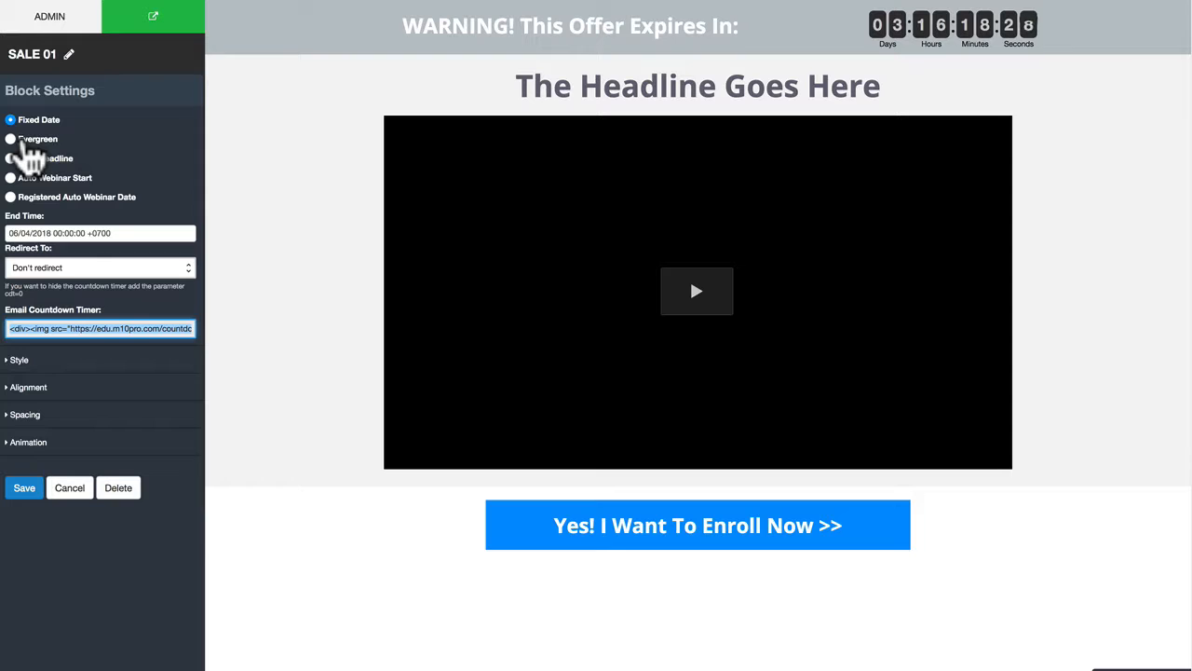
left_click(72, 233)
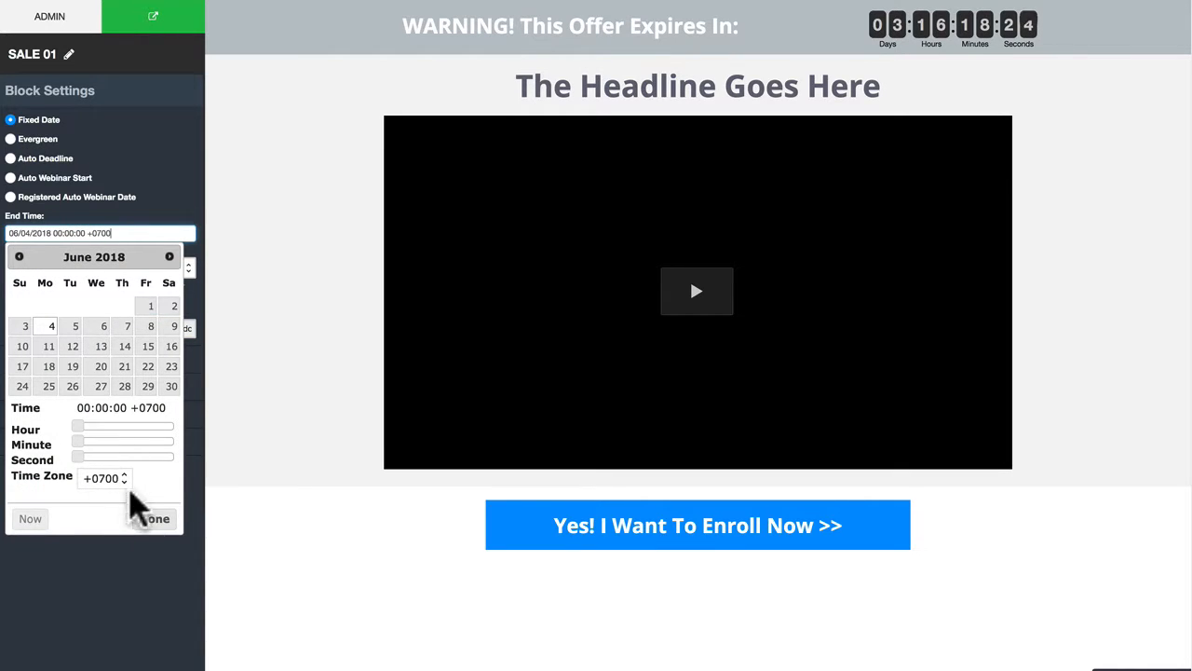
left_click(155, 520)
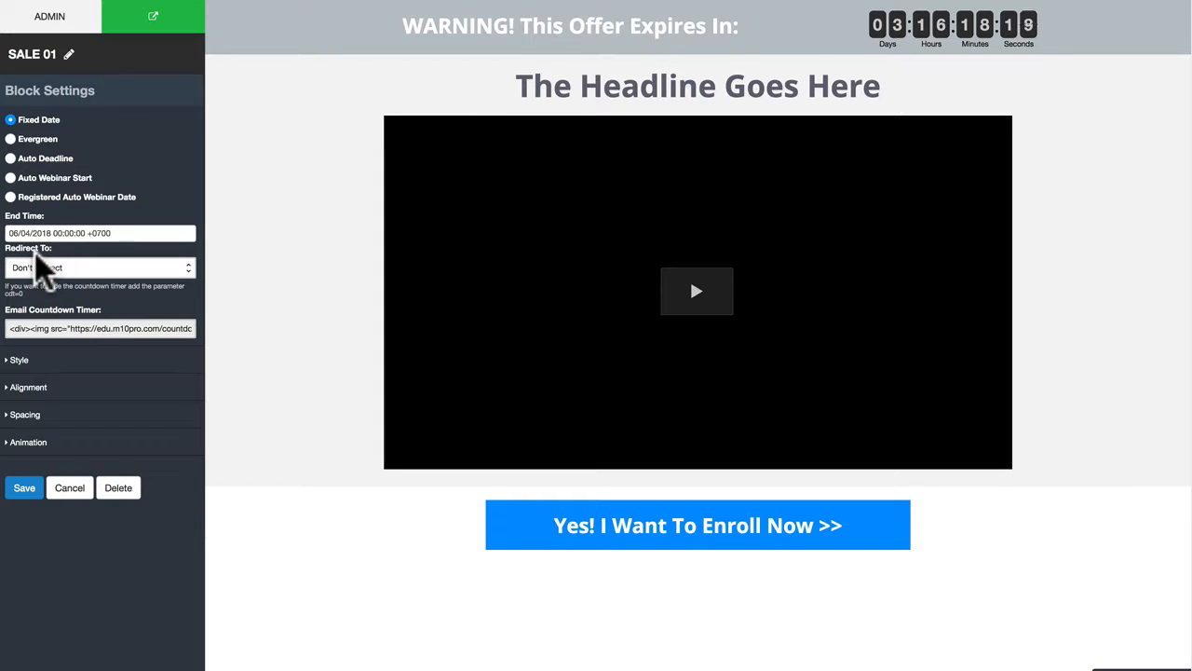
Step: Try "M10 PRO - Value Stacker - Video 5 - Accept Payments" as the timer's redirect page, and restore Don't redirect
left_click(46, 265)
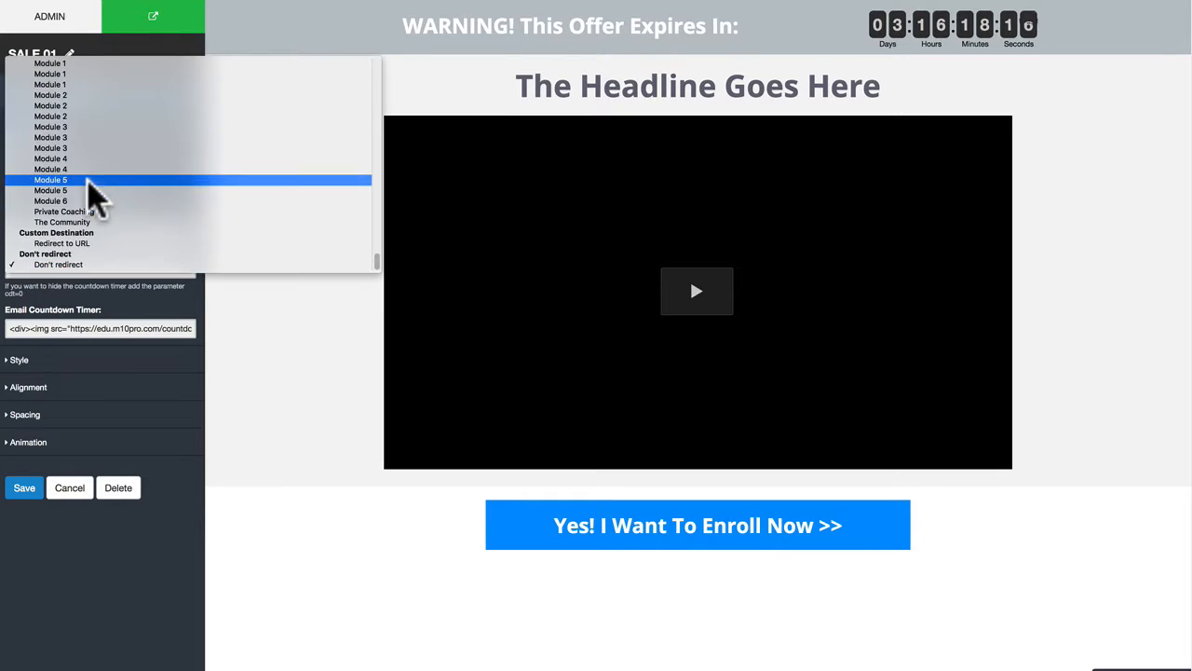
scroll(93, 168, "up", 10)
left_click(78, 84)
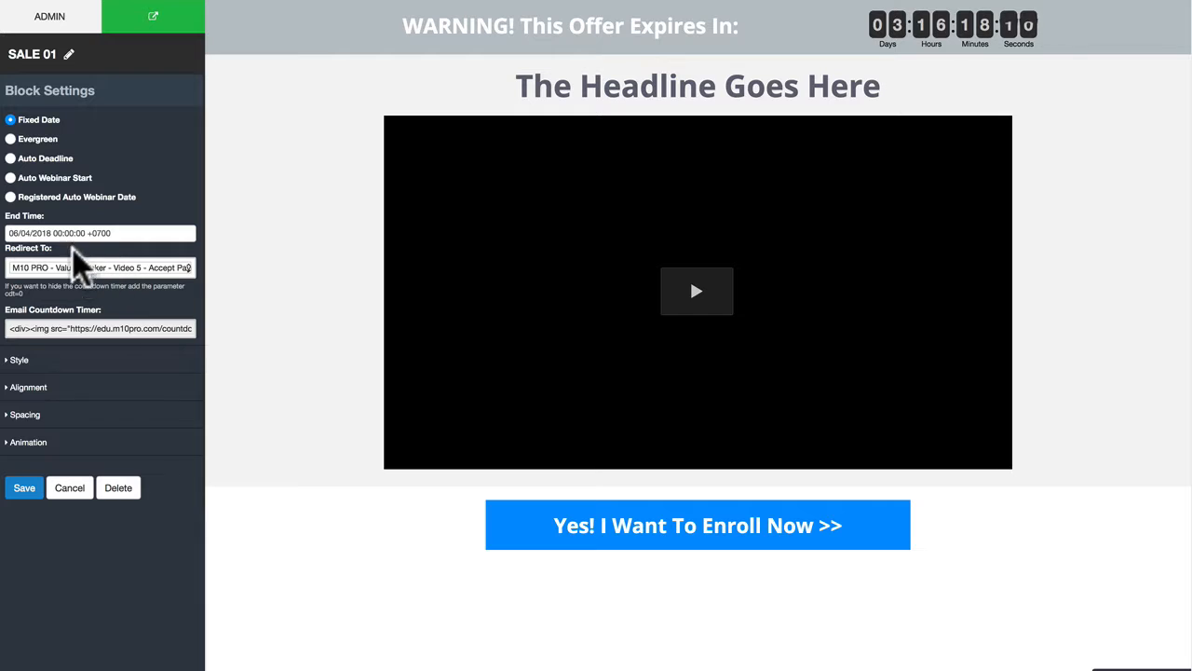
left_click(93, 268)
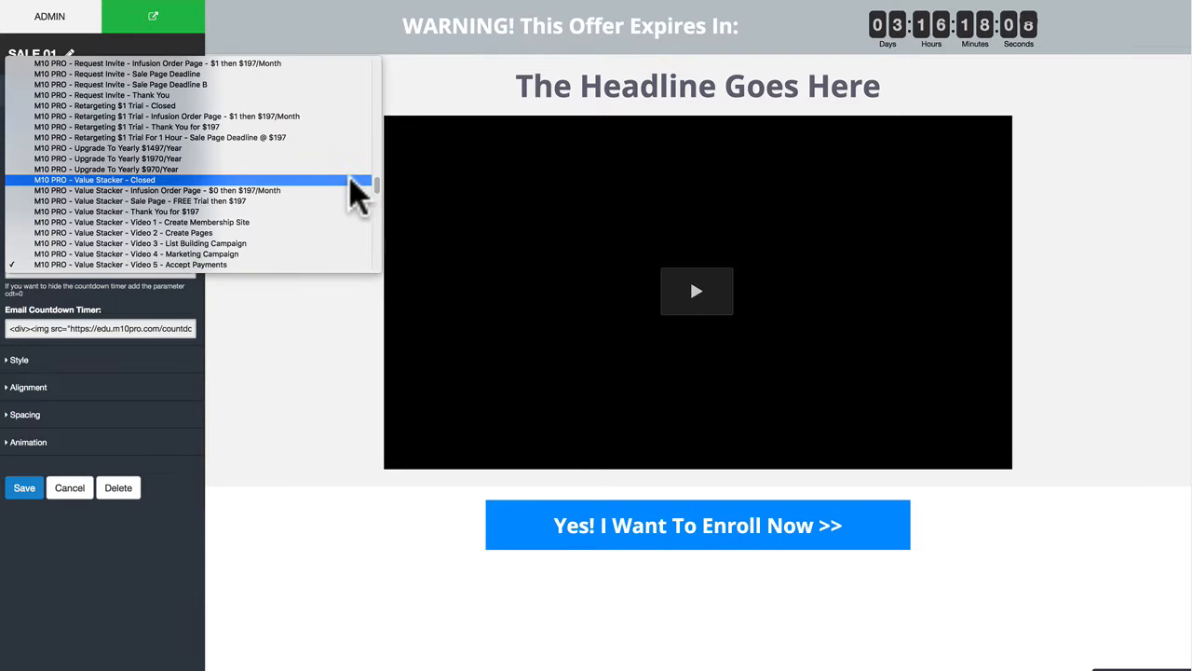
left_click_drag(373, 178, 376, 264)
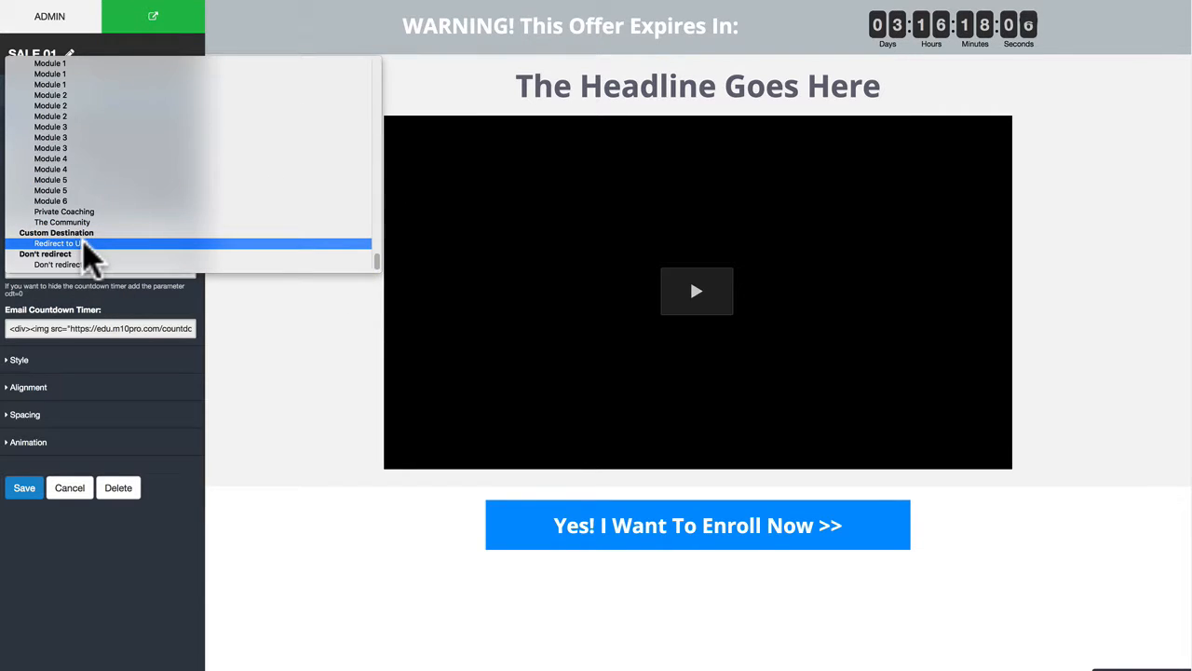
left_click(73, 264)
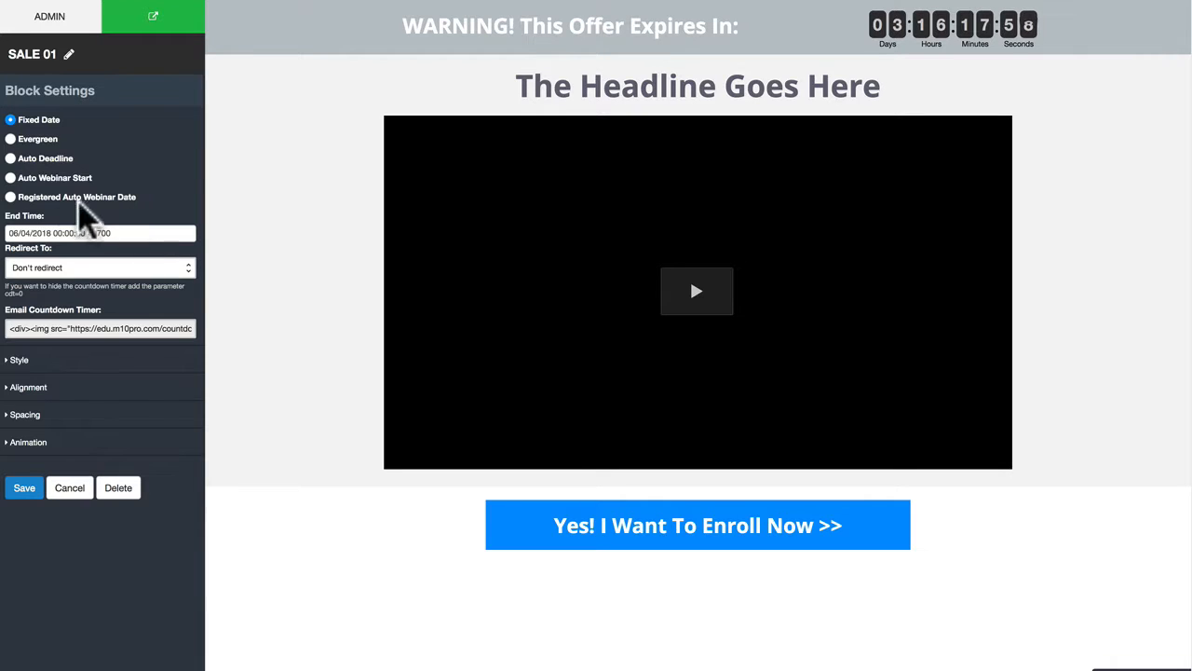
Step: Switch the countdown timer to Evergreen with a duration of 2 days
left_click(11, 139)
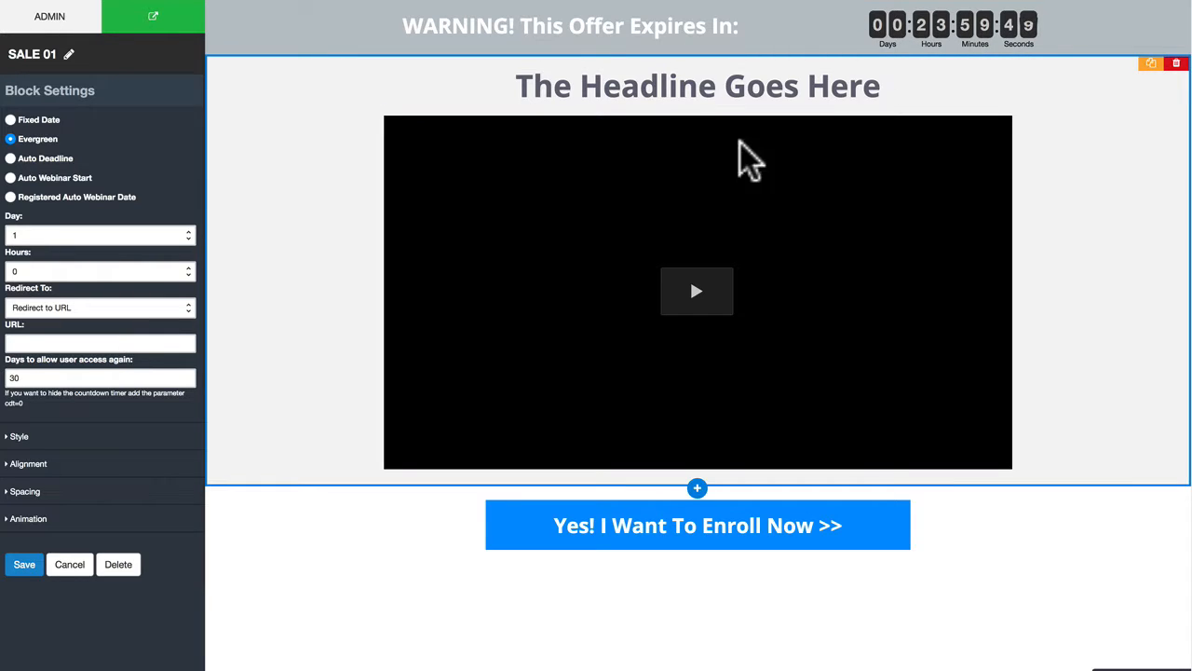
left_click(35, 236)
left_click(33, 243)
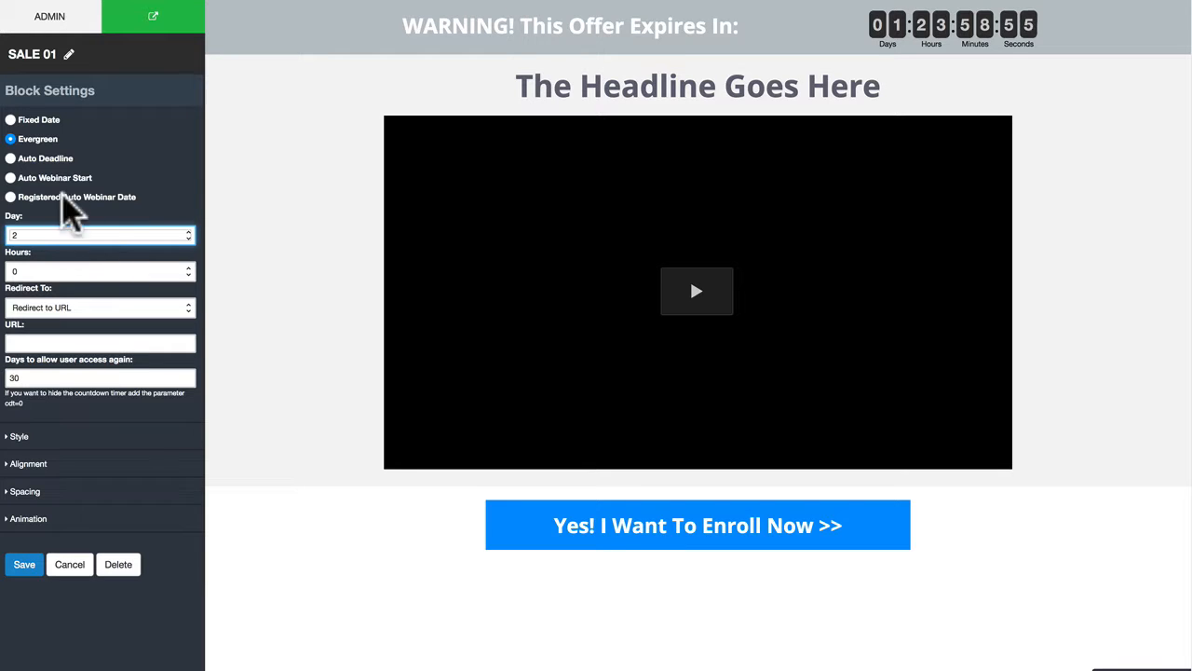
Step: Switch the countdown timer to Auto Deadline, select its email countdown code, and save the block settings
left_click(11, 158)
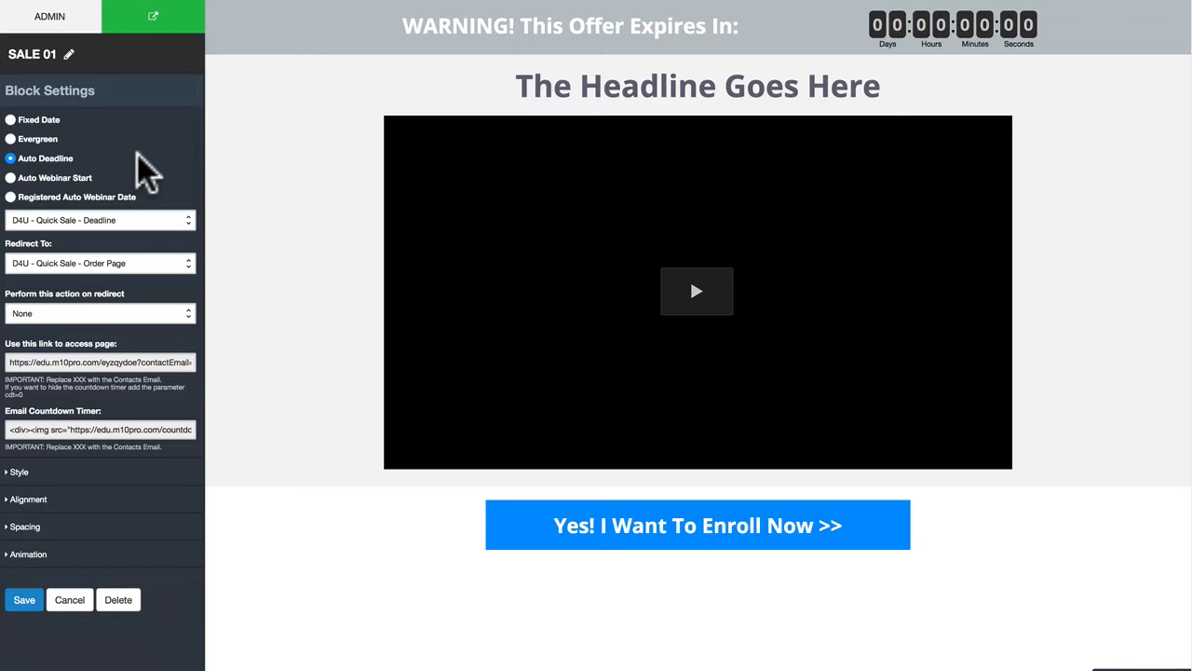
left_click(48, 429)
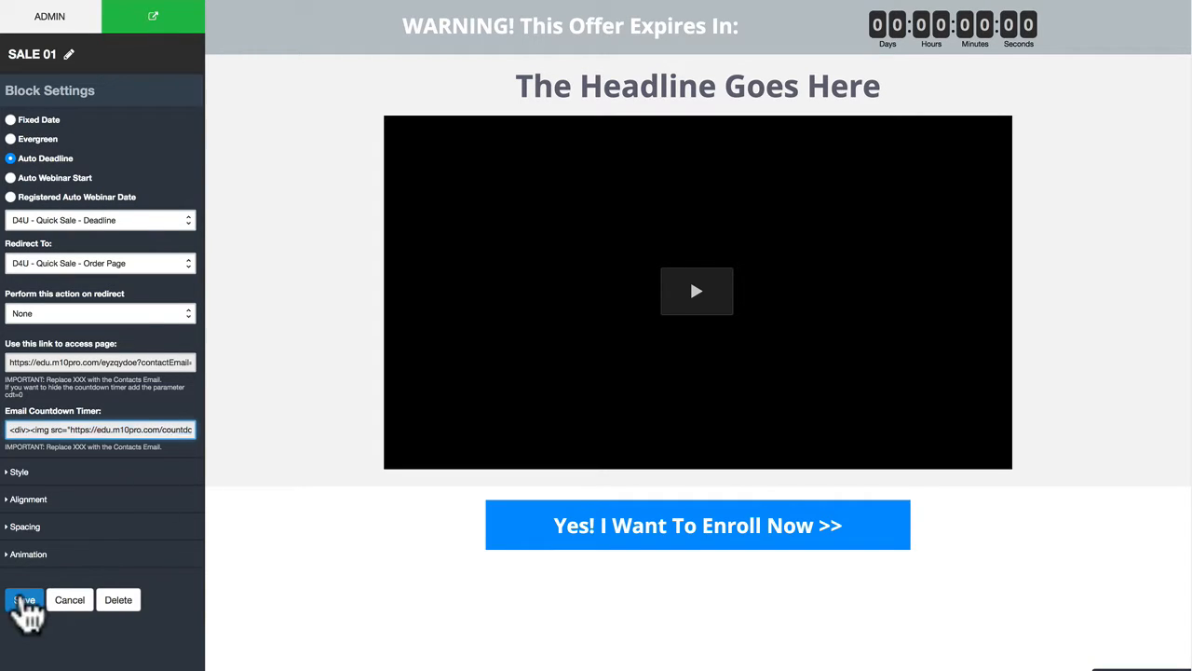
left_click(24, 599)
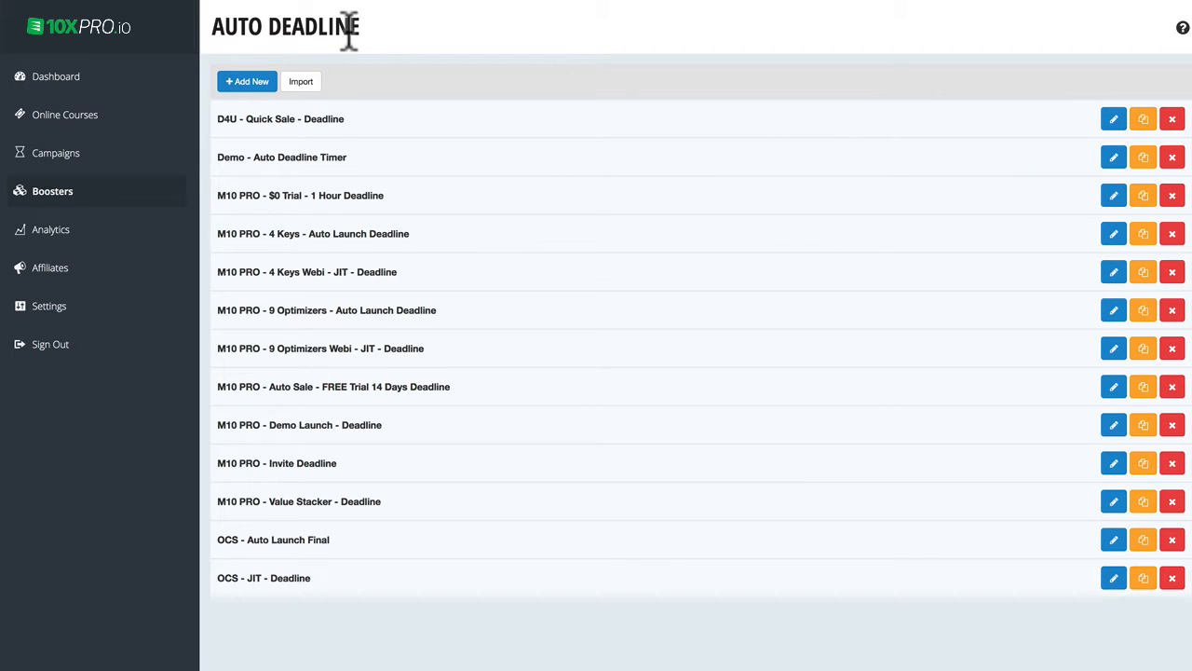
Step: Start a new auto deadline that adds 4 days to the current date
left_click(248, 84)
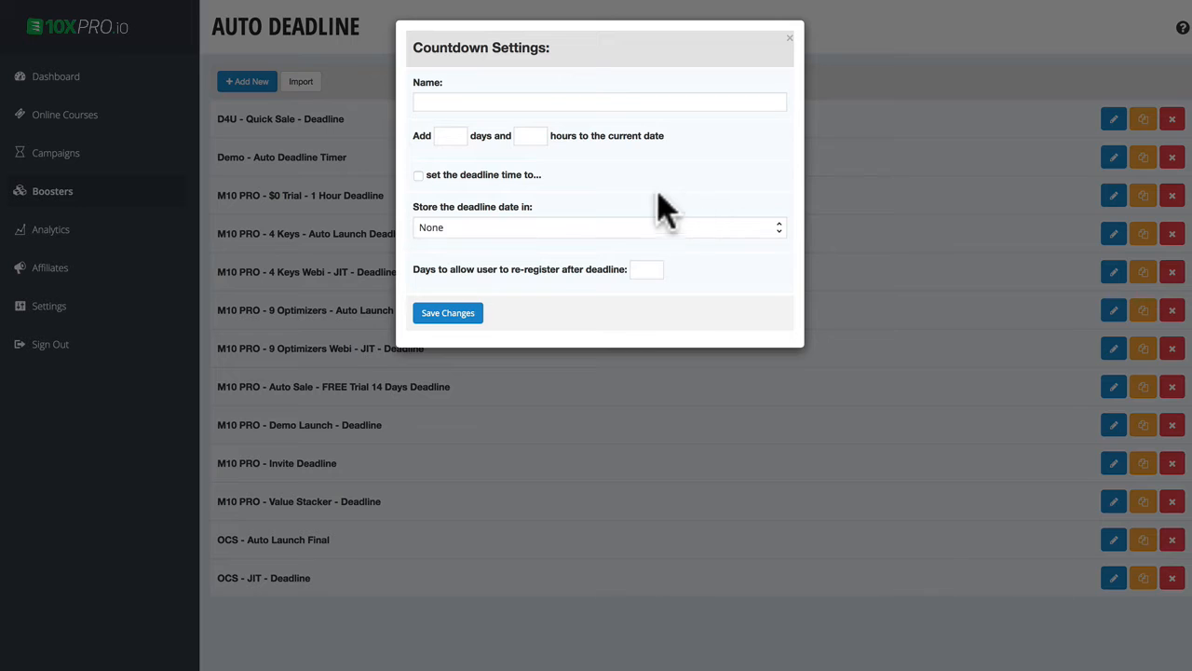
left_click(445, 102)
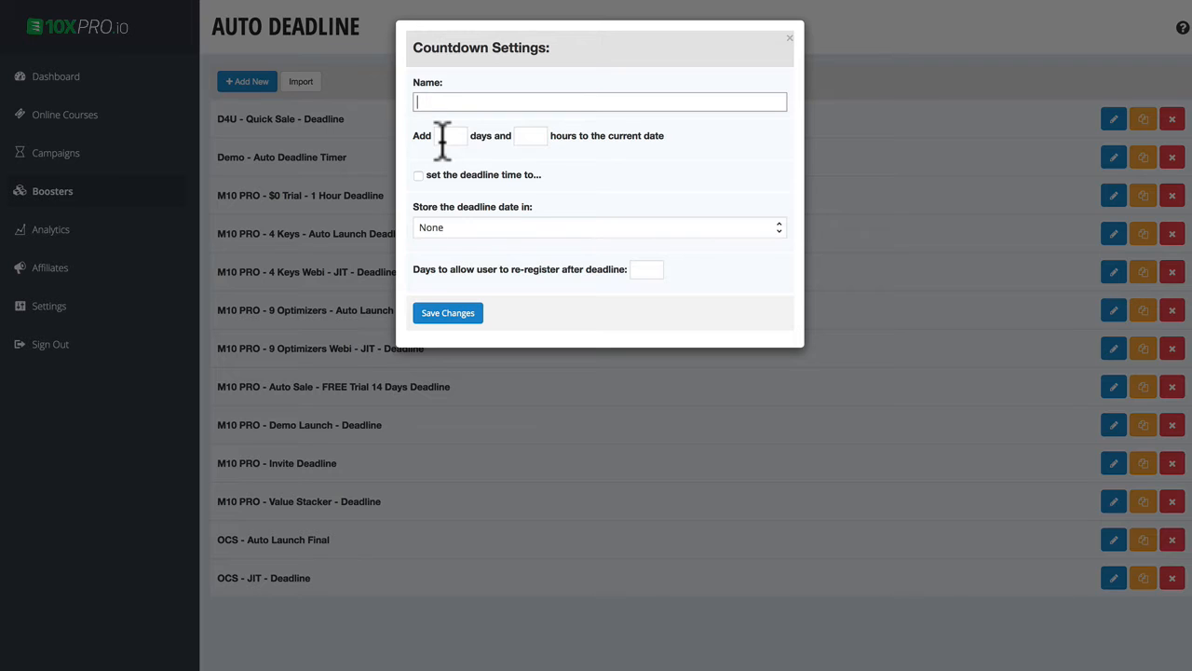
left_click(443, 130)
type("4")
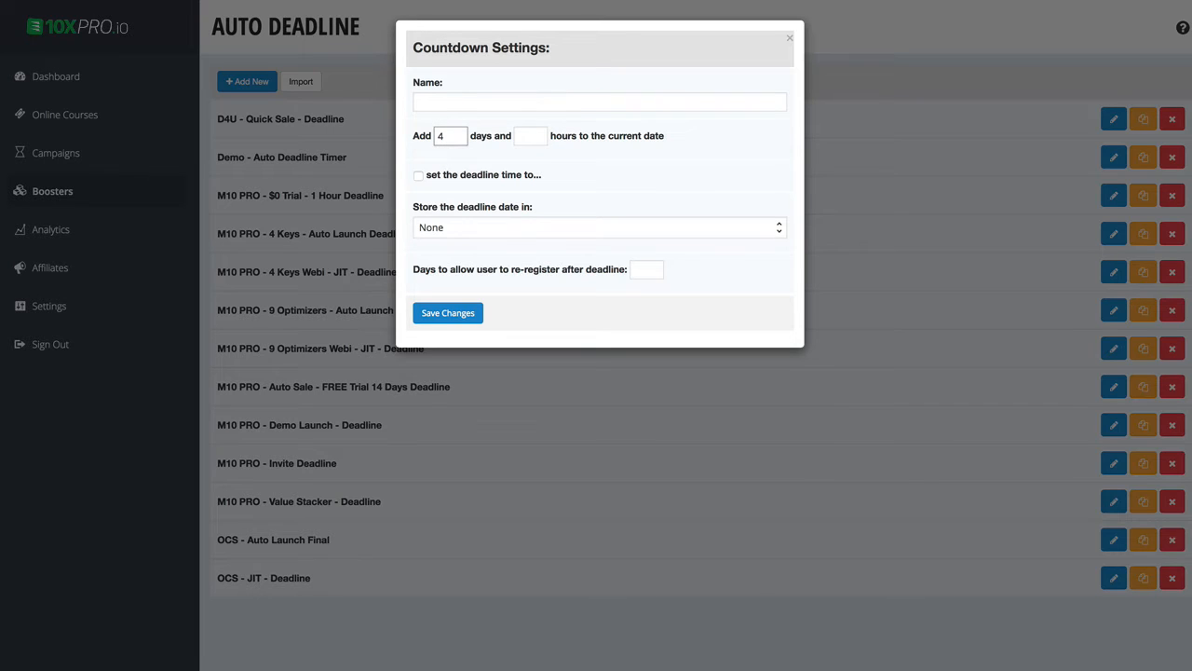
Step: Enable a set deadline time of 23:59 and set the added hours to 0
left_click(532, 135)
left_click(418, 175)
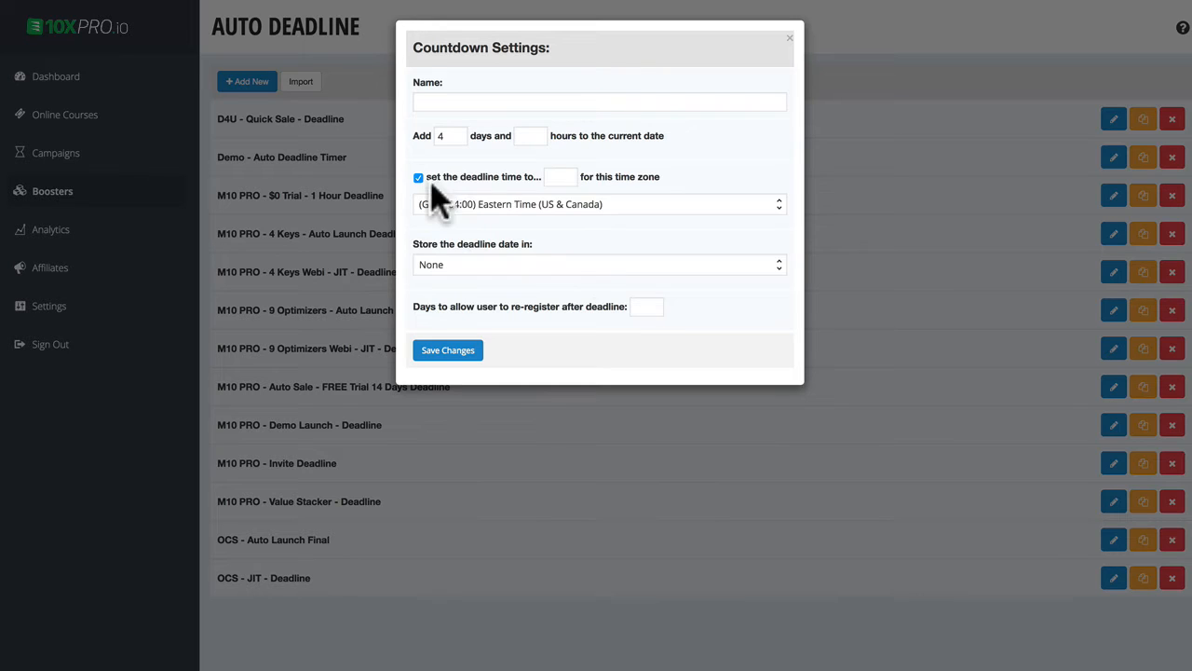
left_click(563, 177)
left_click_drag(618, 241, 745, 256)
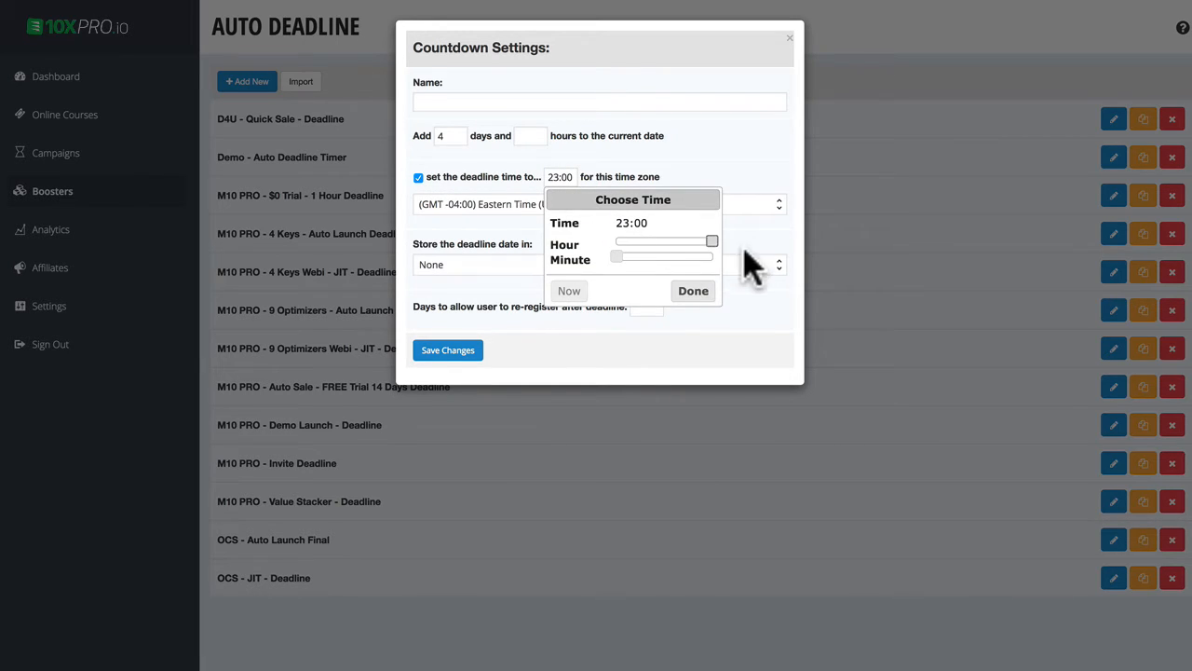
left_click_drag(618, 258, 762, 263)
left_click(710, 296)
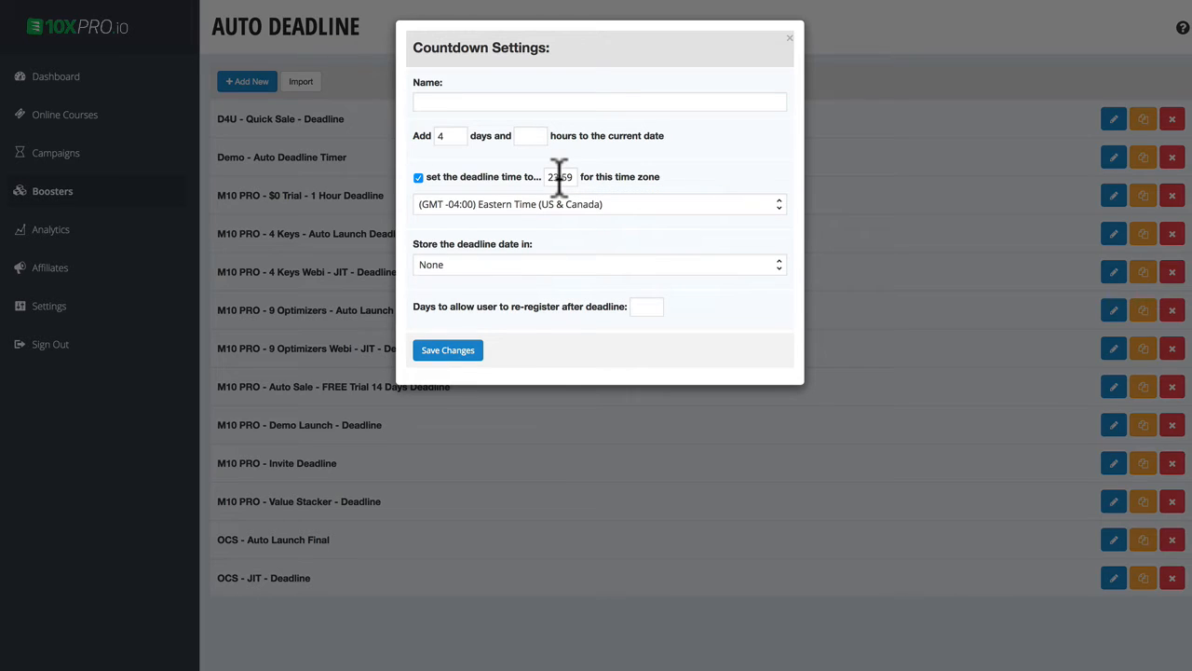
left_click(544, 137)
type("0")
Step: Store the deadline date in the Infusionsoft custom field D4UAUTOWEBIDEADLINE, using the date format "Thursday, May 31st"
left_click(475, 268)
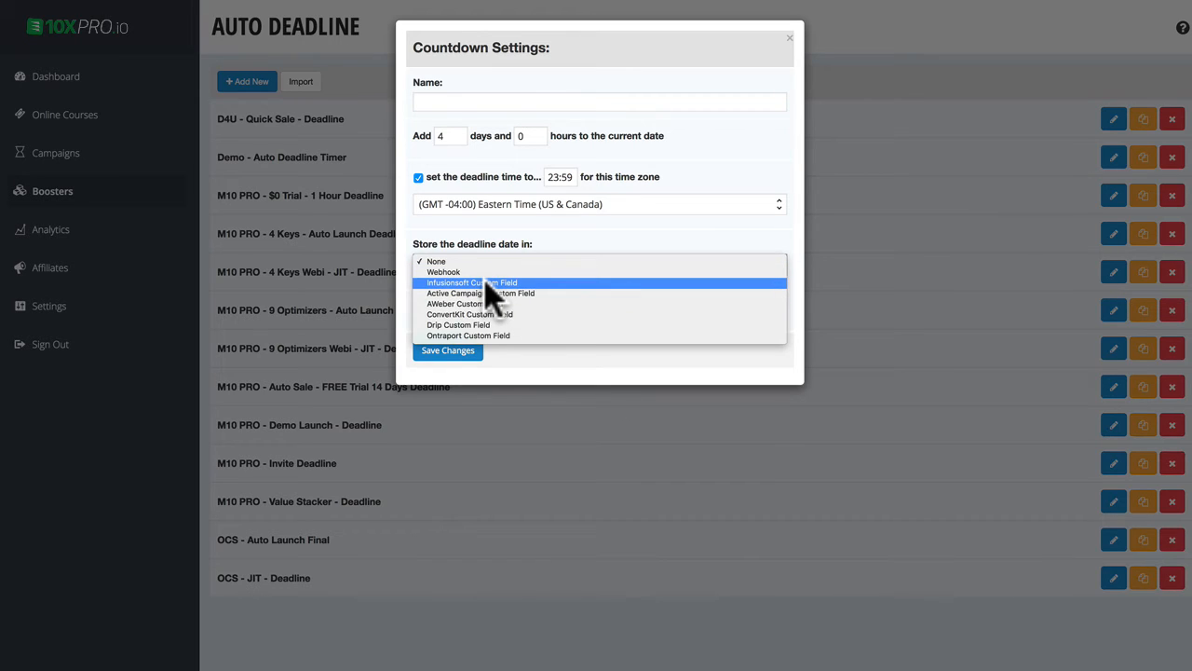
left_click(491, 284)
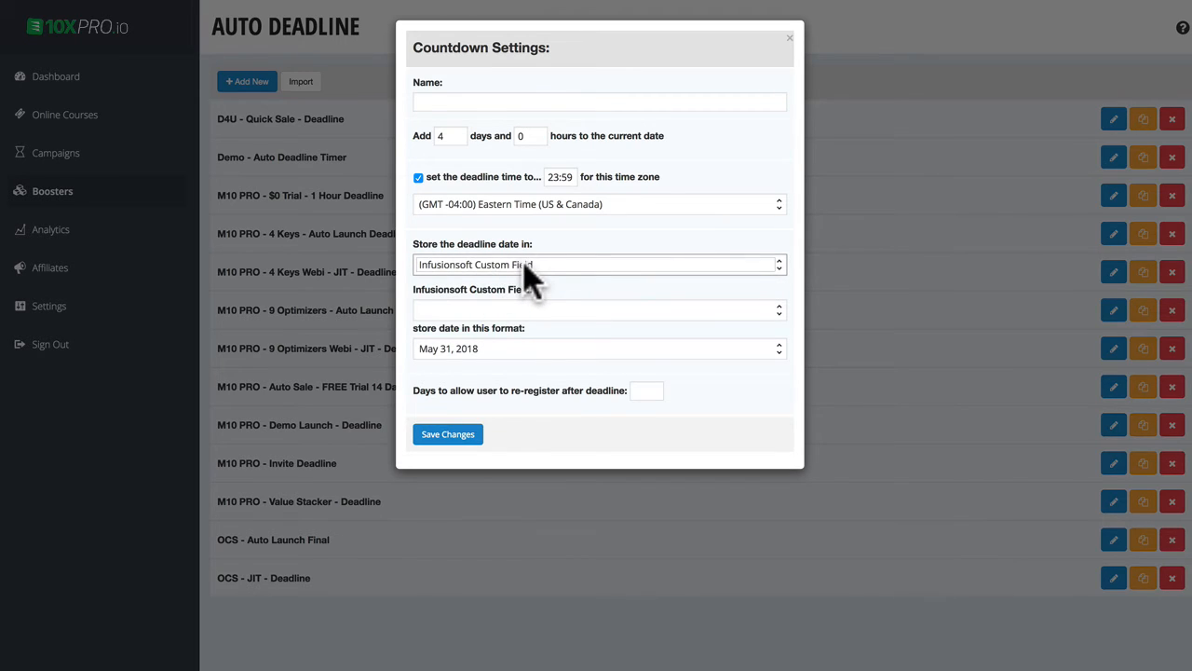
left_click(491, 311)
left_click(479, 340)
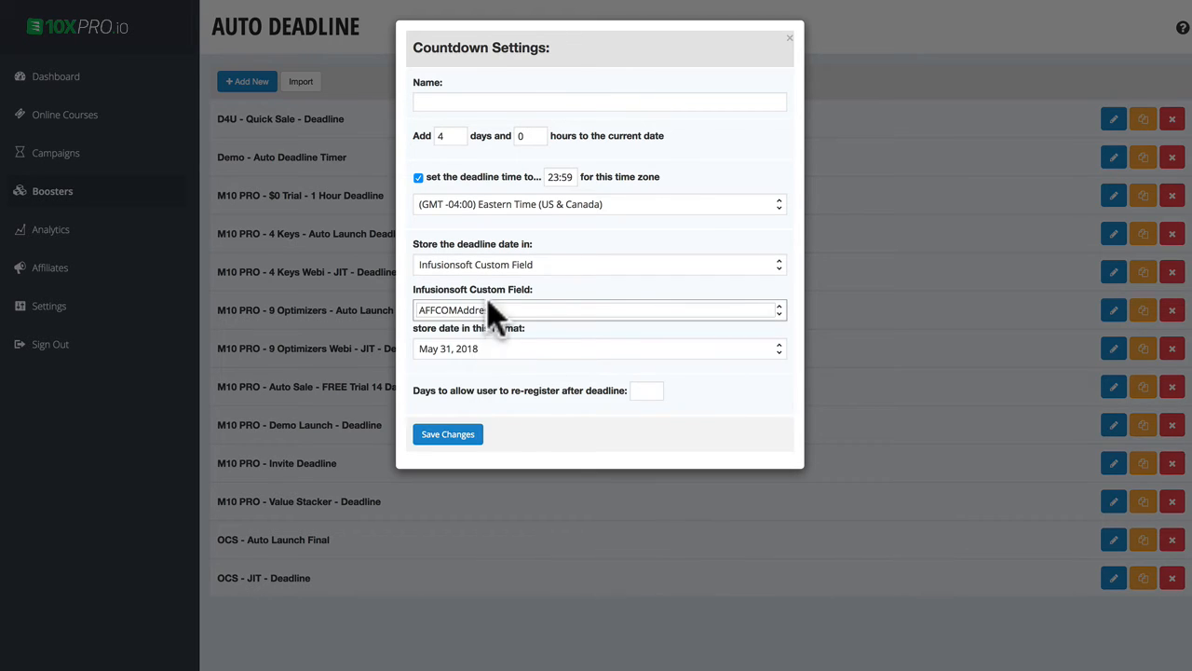
left_click(488, 309)
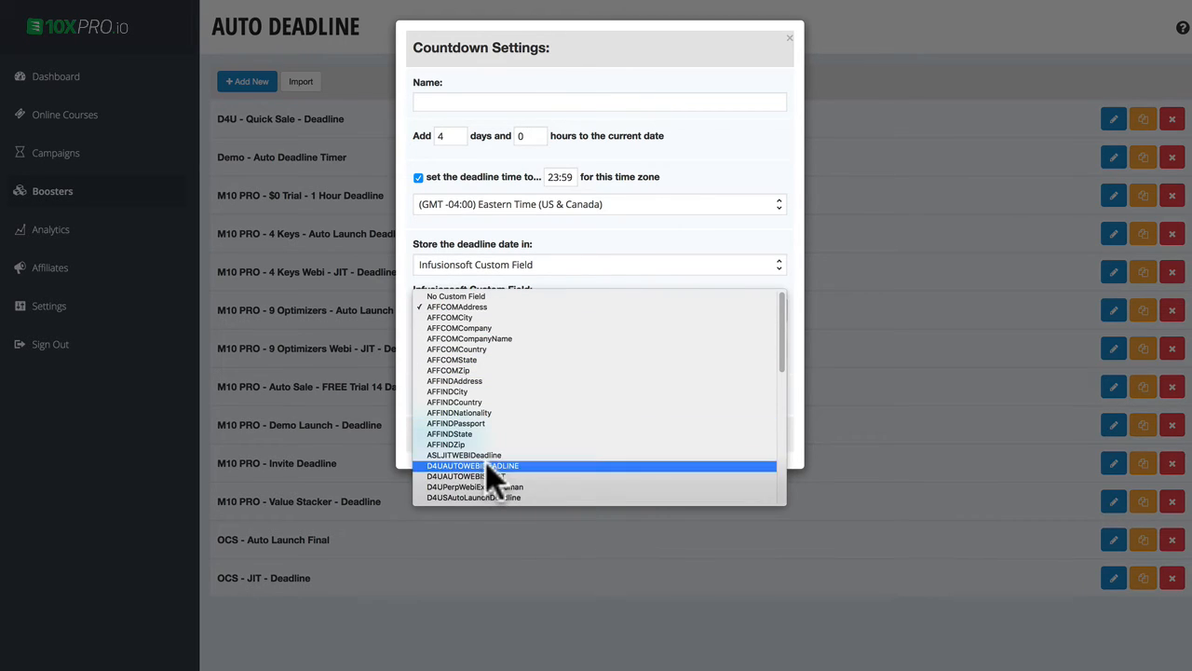
left_click(514, 465)
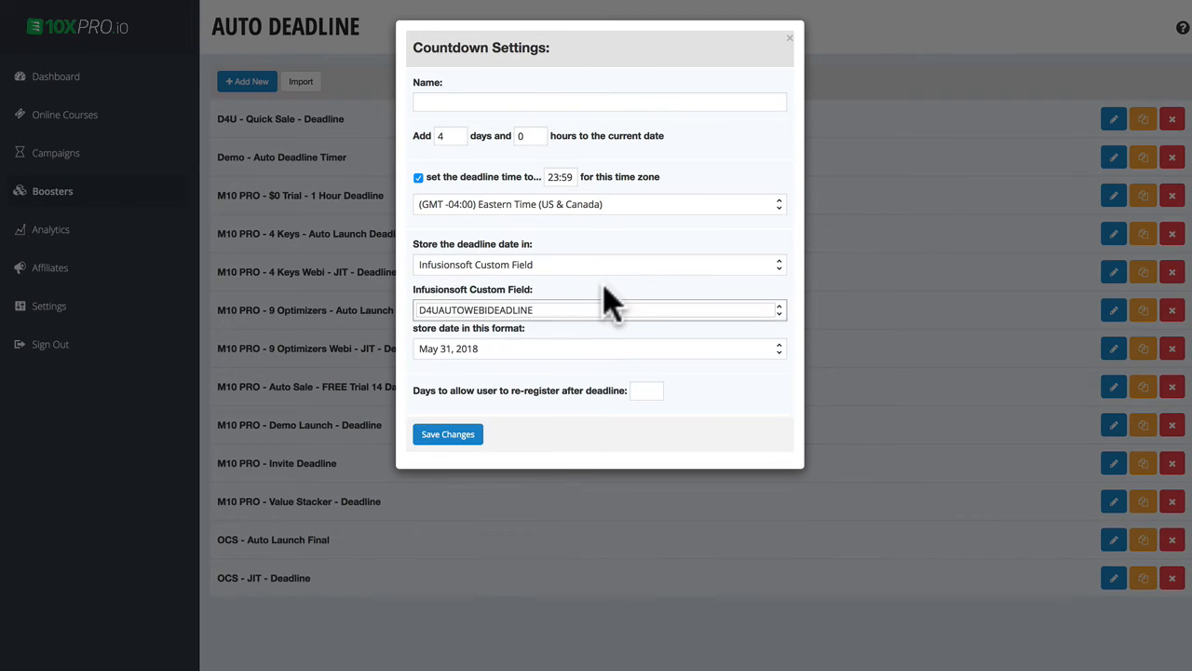
left_click(445, 350)
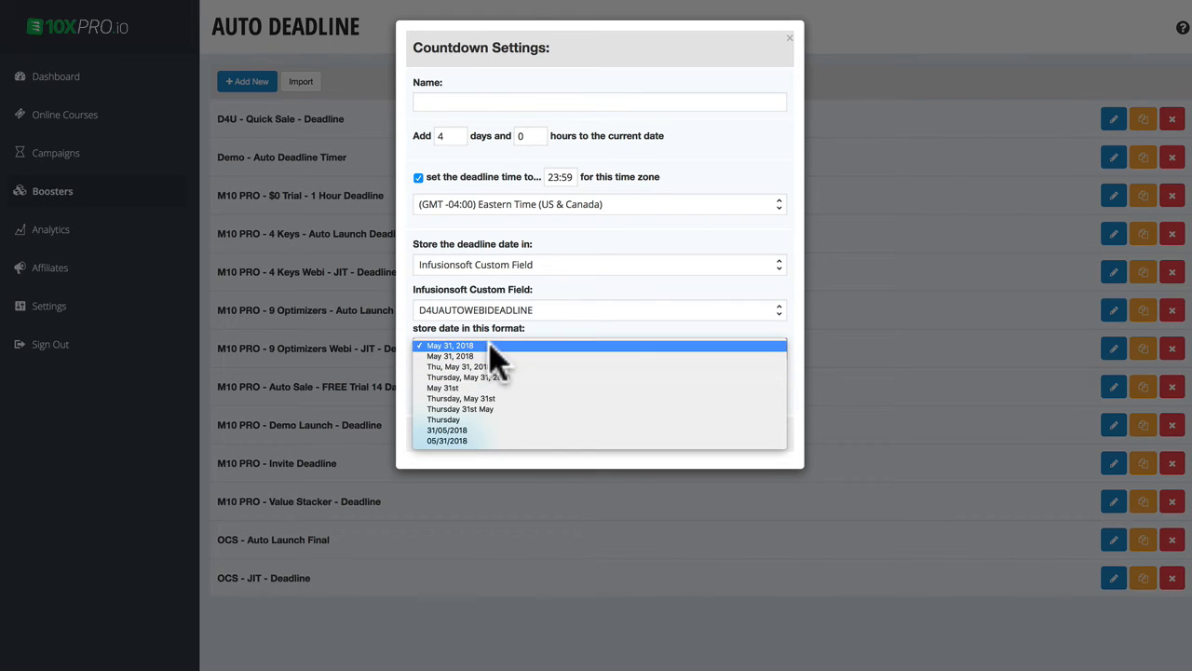
left_click(508, 399)
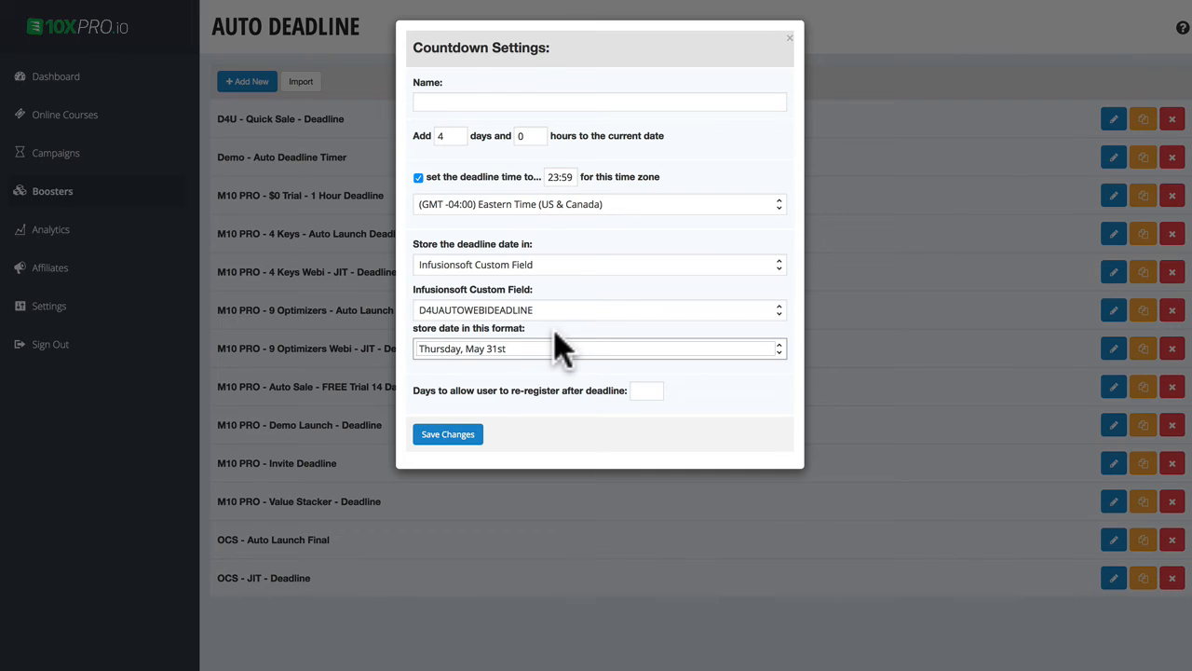
Step: Switch the deadline storage to Webhook and back to Infusionsoft Custom Field, and close the countdown settings without saving
left_click(521, 266)
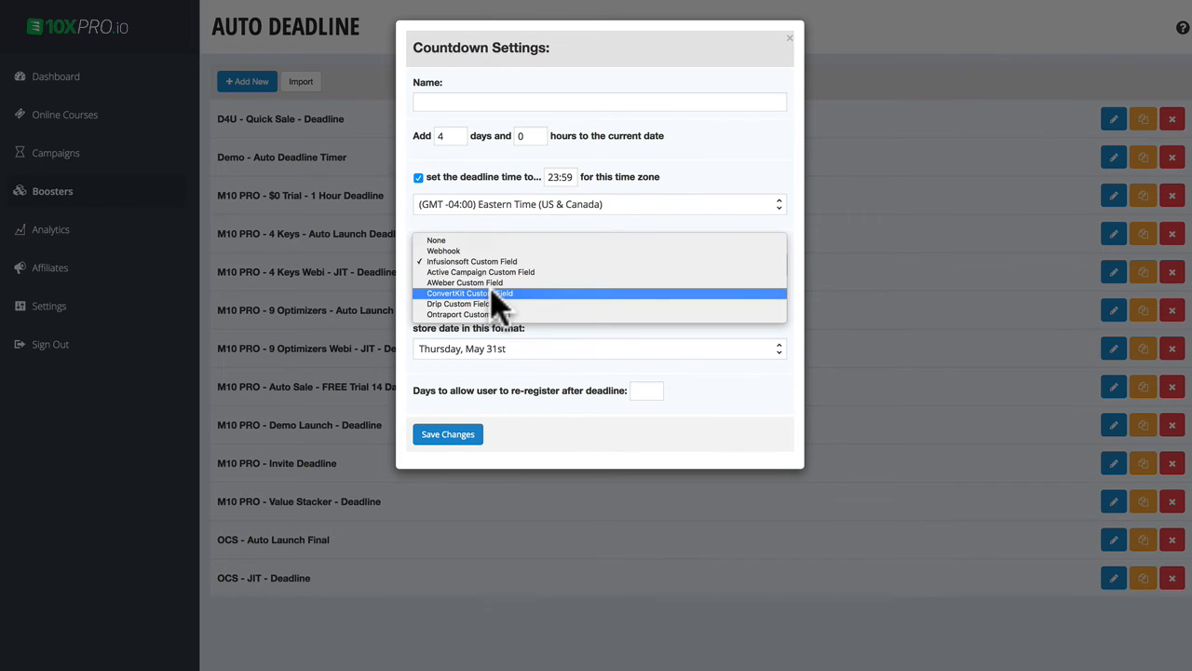
left_click(445, 249)
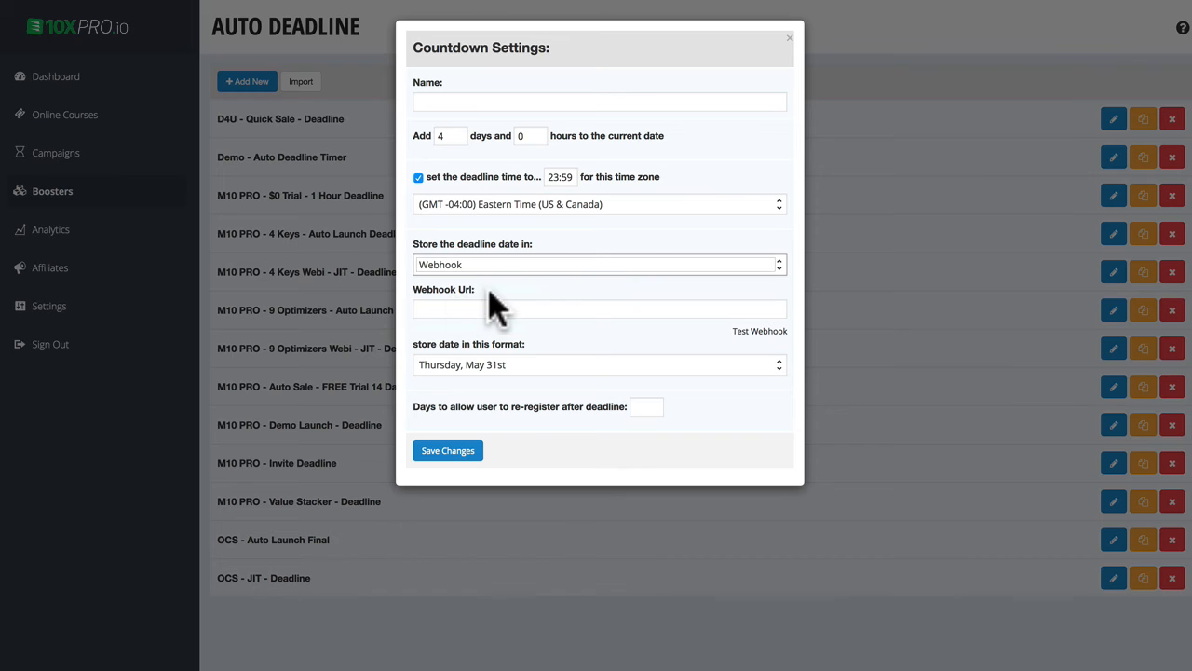
left_click(468, 267)
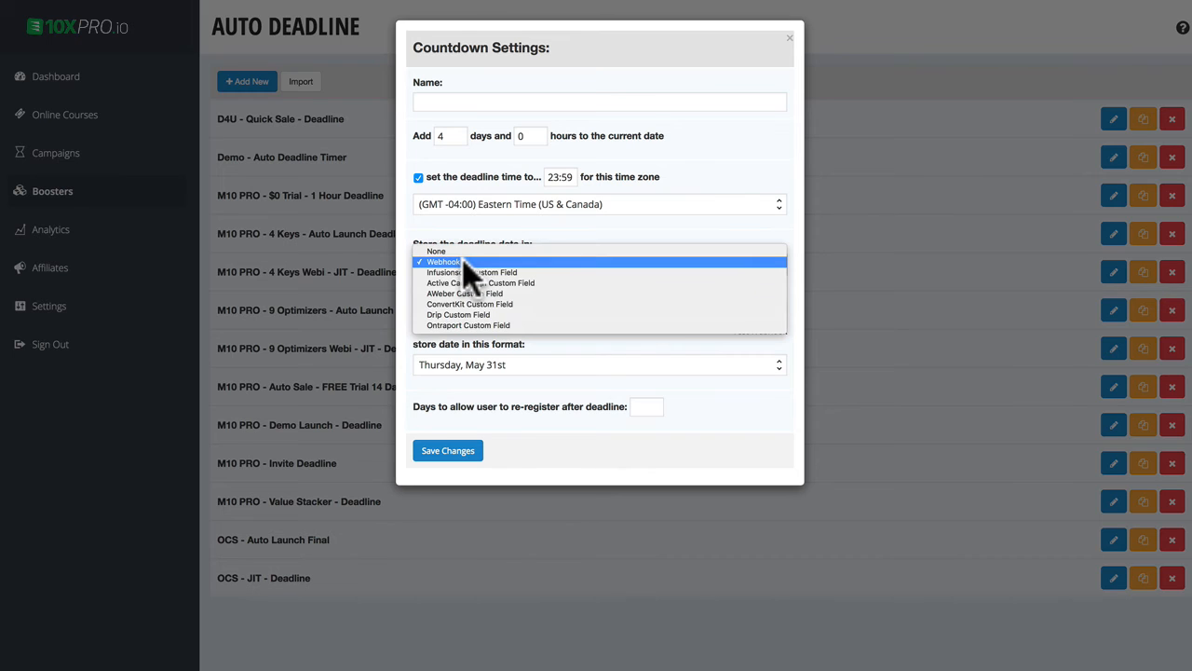
left_click(473, 279)
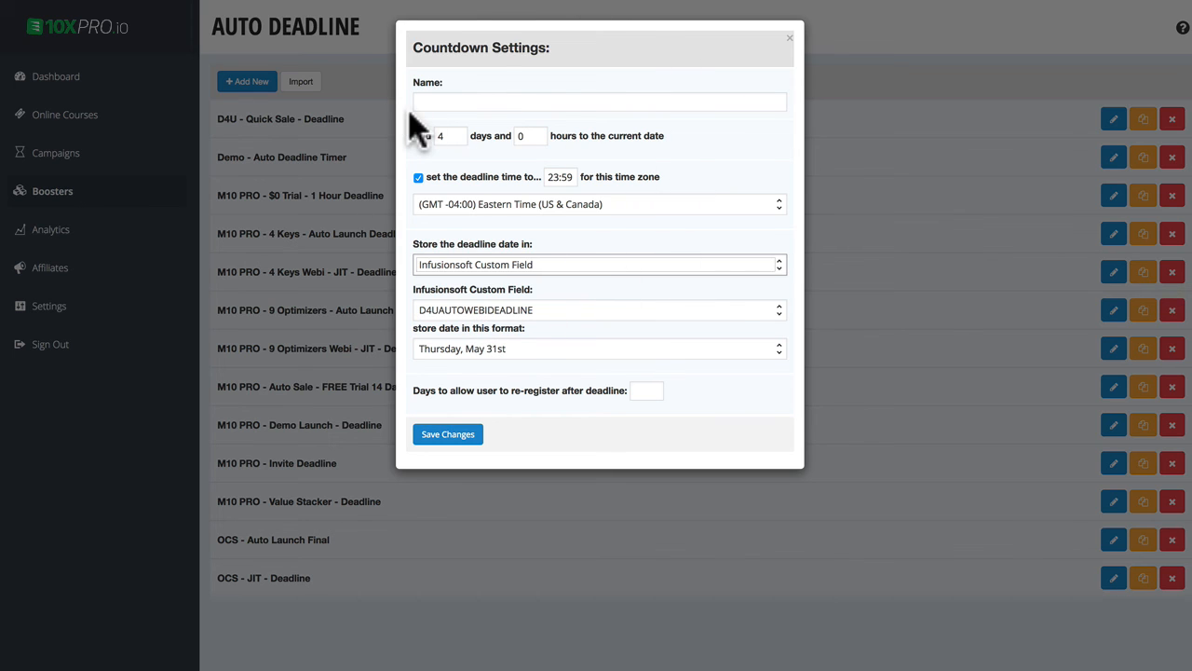
left_click(790, 38)
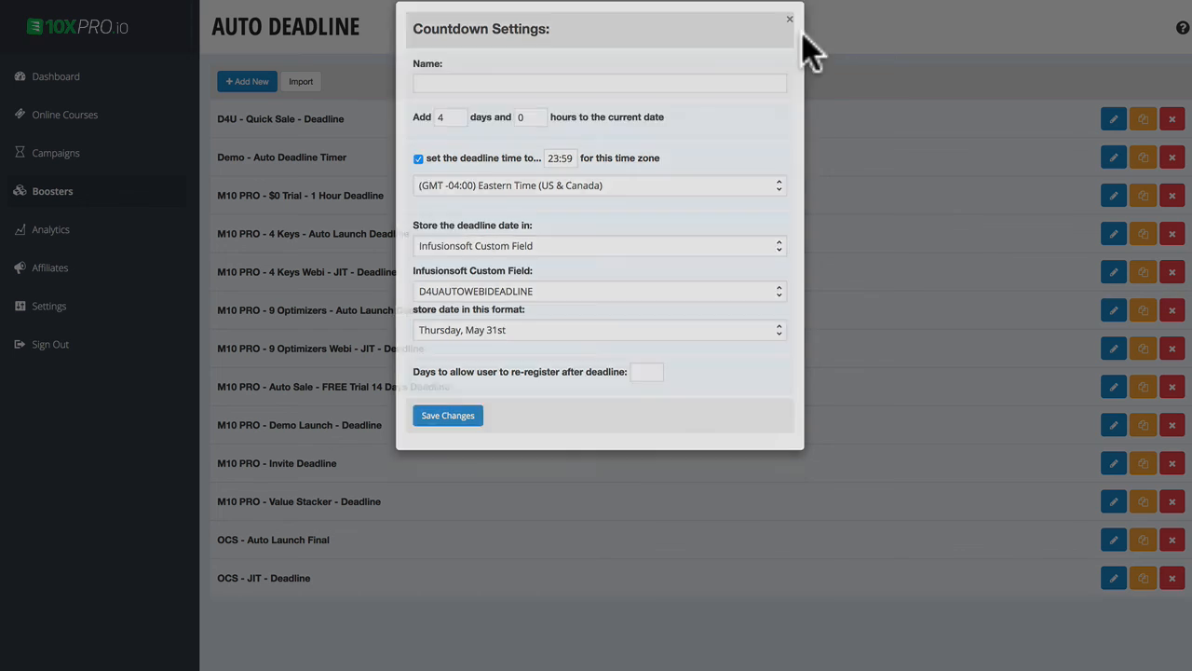